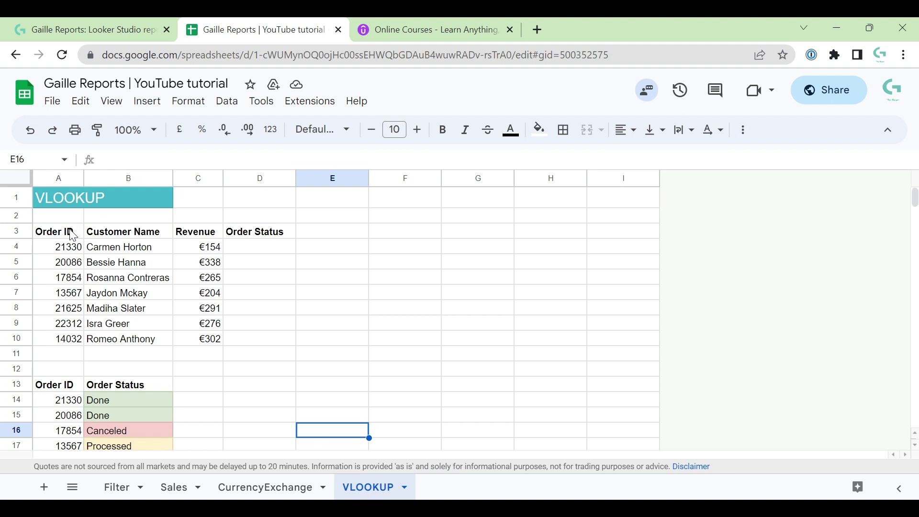
Step: Highlight the order table, its Order ID values and customer names to review the data
left_click_drag(72, 234, 211, 338)
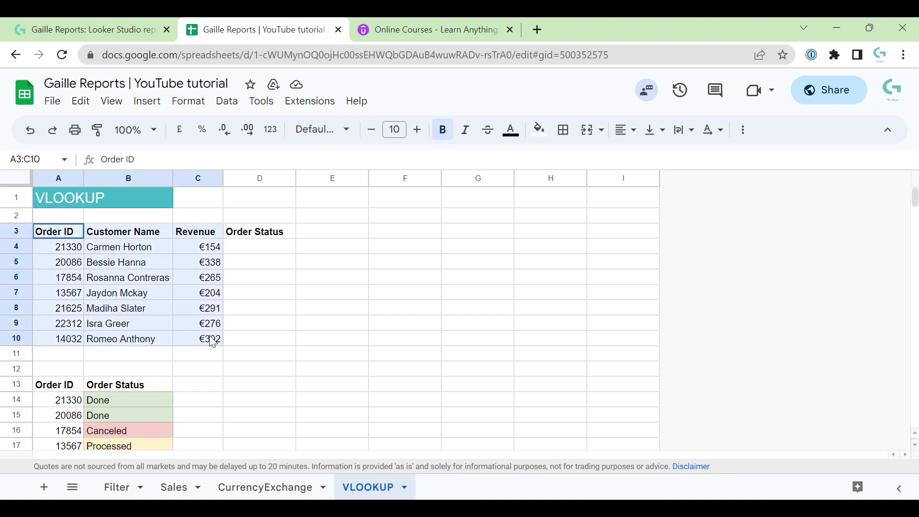
left_click(373, 296)
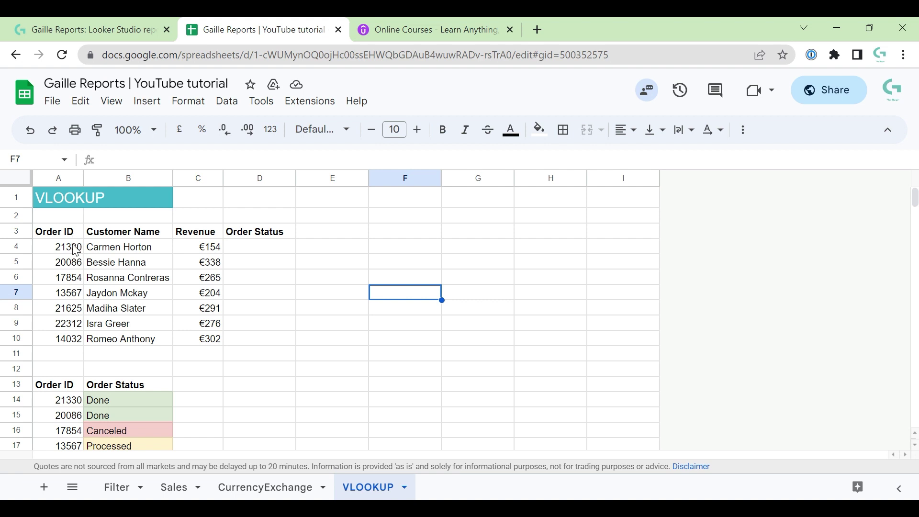
left_click_drag(75, 250, 61, 339)
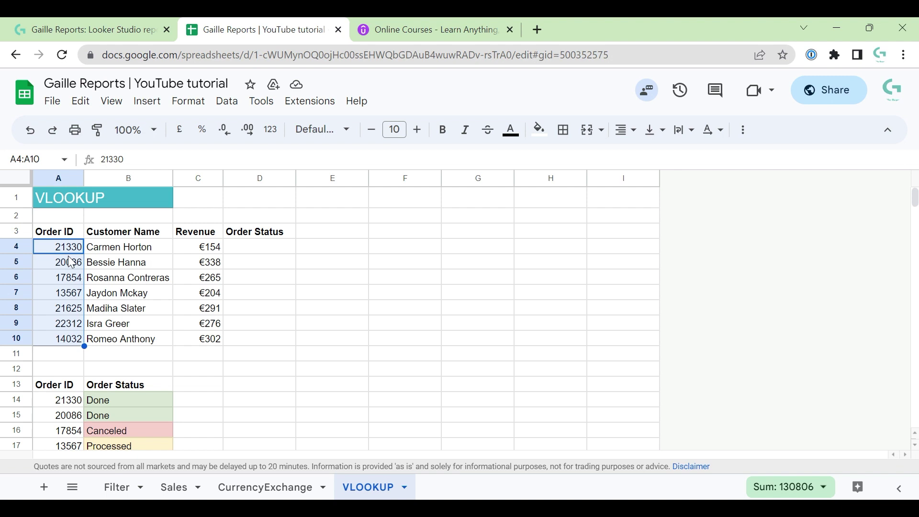
left_click(117, 262)
left_click_drag(72, 247, 54, 350)
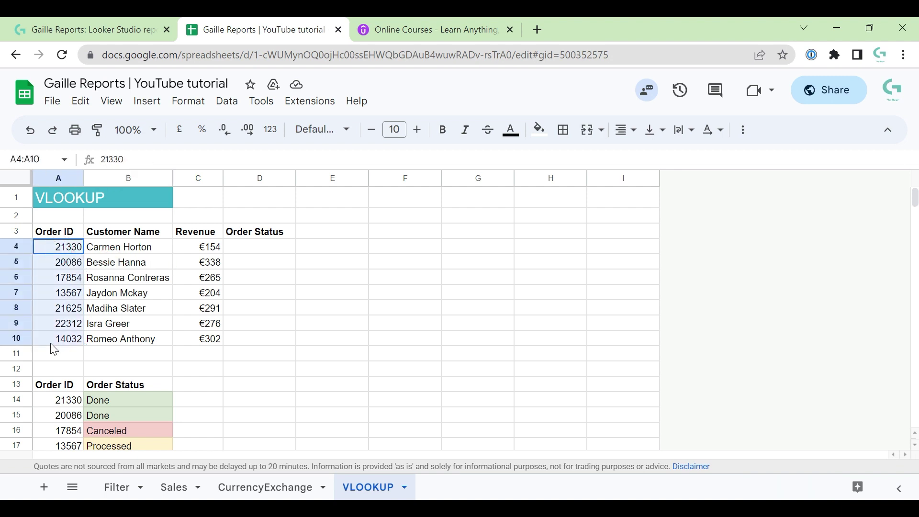
left_click(338, 353)
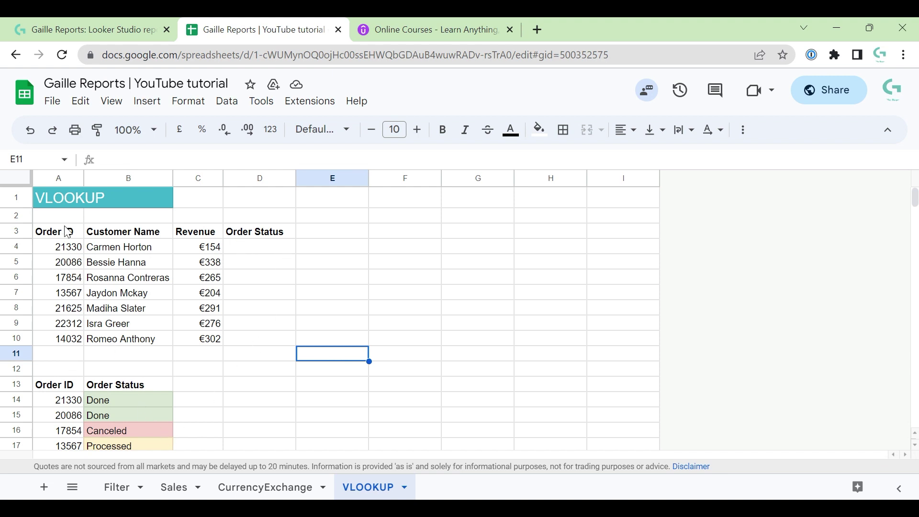
left_click_drag(67, 232, 194, 342)
left_click(94, 261)
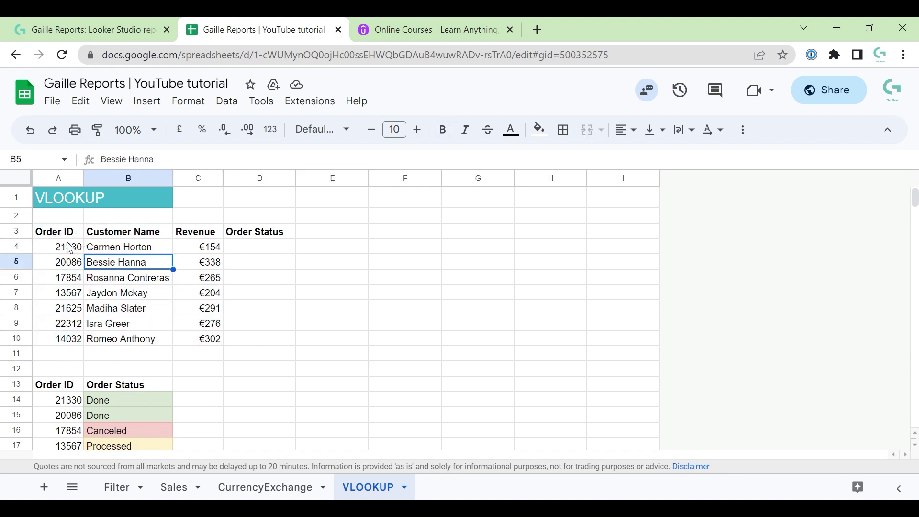
left_click(126, 250)
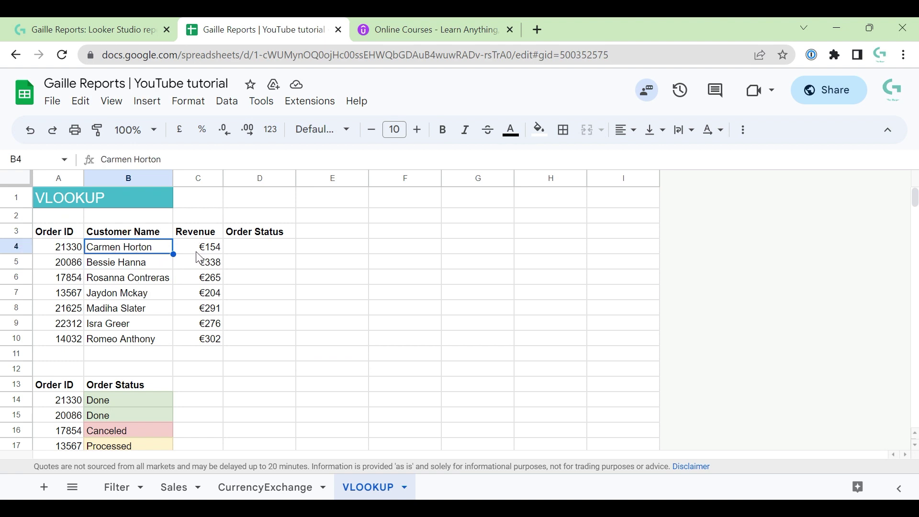
scroll(222, 334, "down", 1)
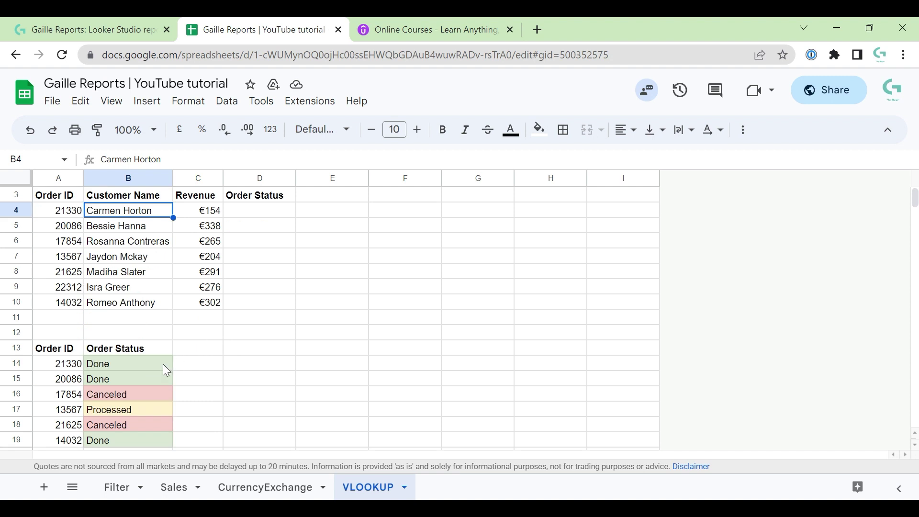
scroll(163, 364, "down", 2)
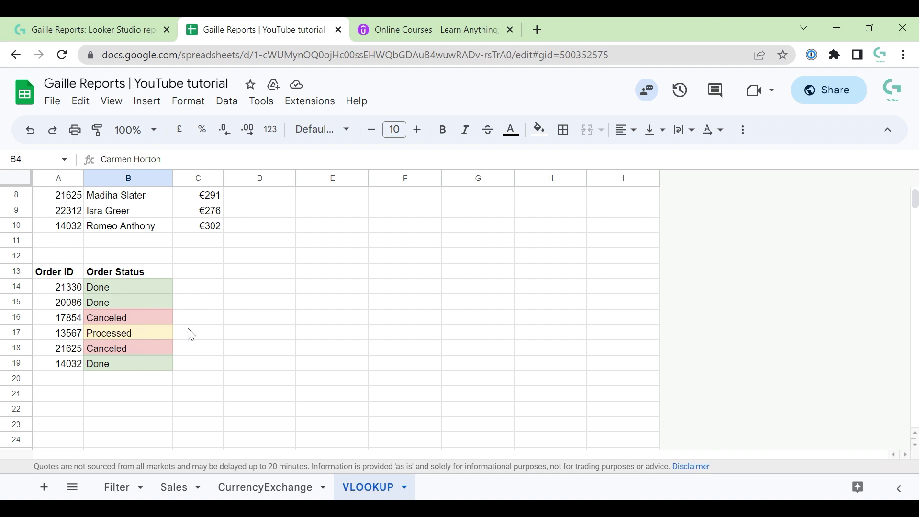
scroll(190, 333, "up", 3)
Step: Begin a VLOOKUP formula in D4, the first Order Status cell, via the =VL suggestion
left_click(273, 243)
left_click_drag(278, 292, 270, 348)
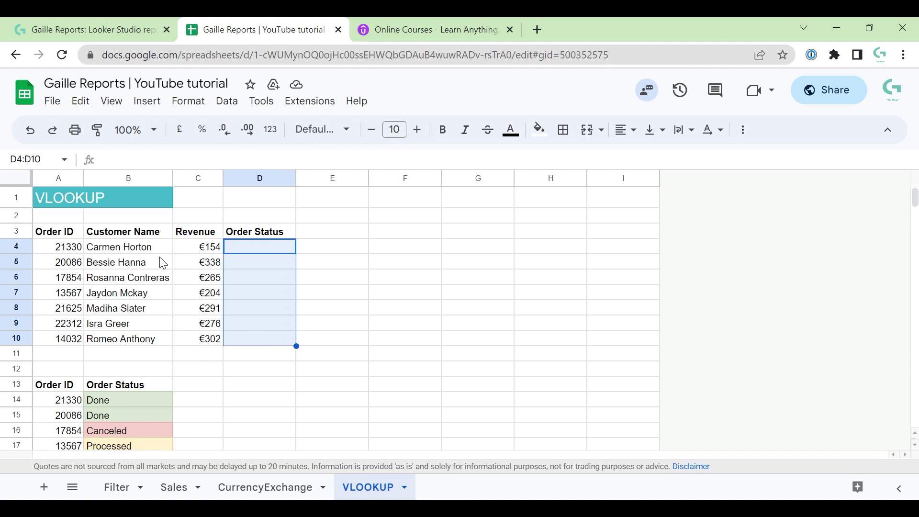
left_click(408, 234)
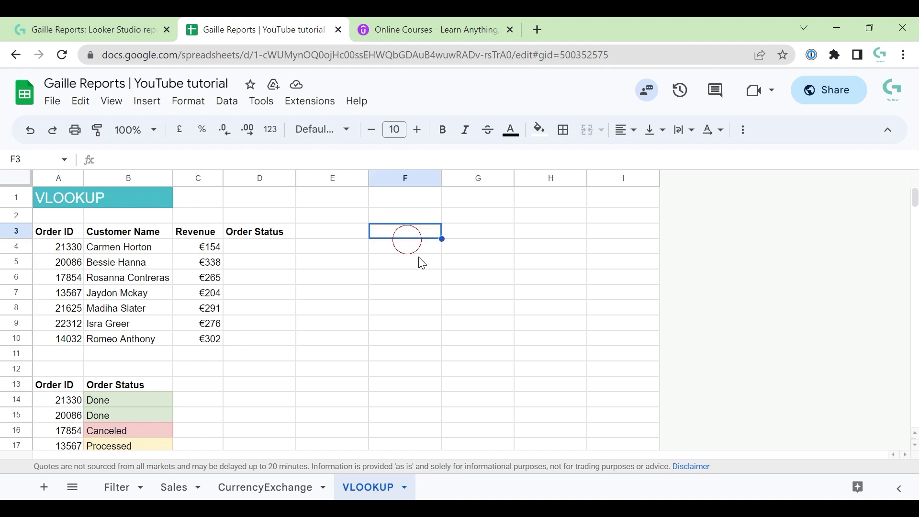
left_click(273, 246)
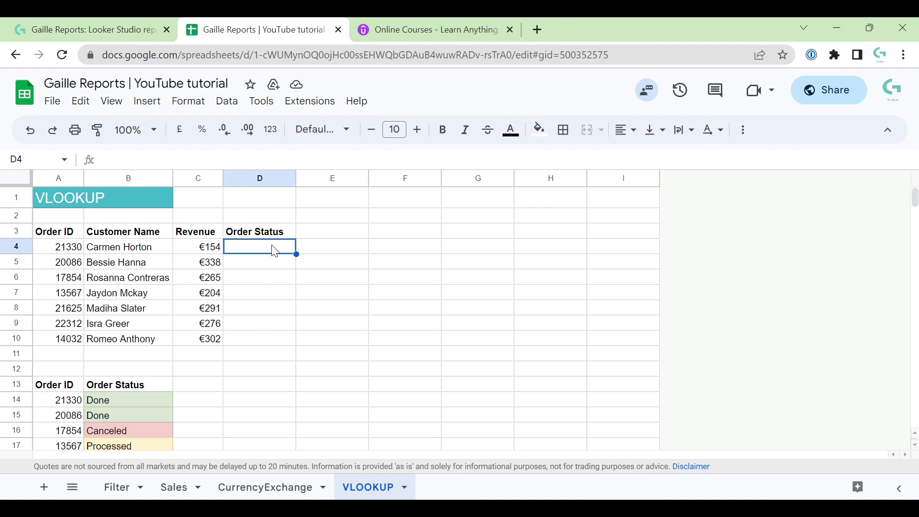
type("=")
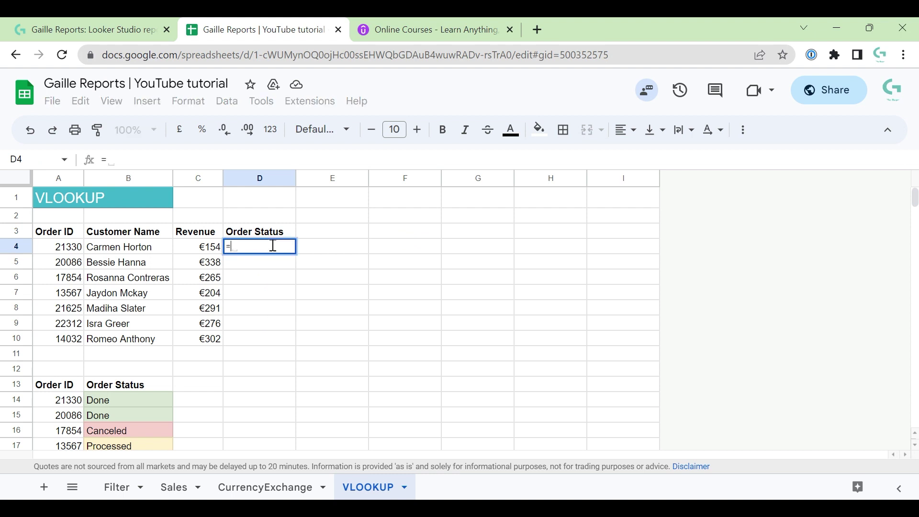
type("V")
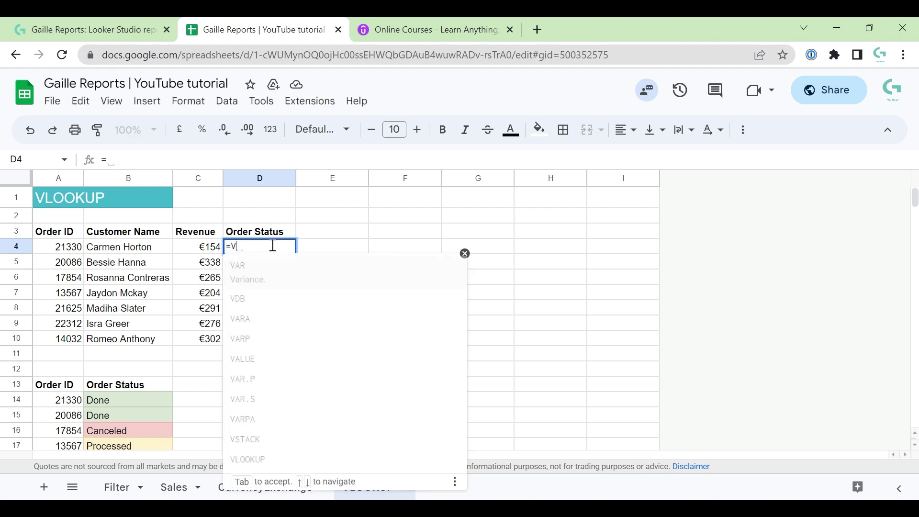
type("L")
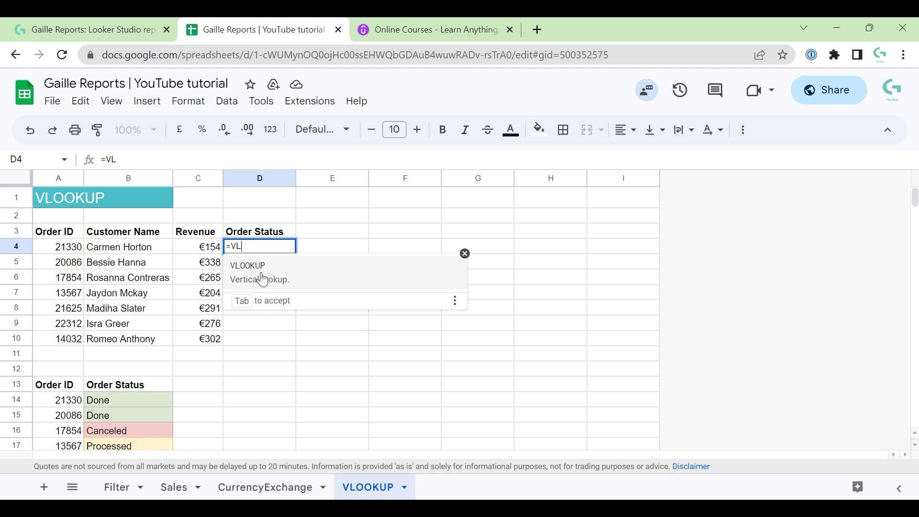
left_click(261, 269)
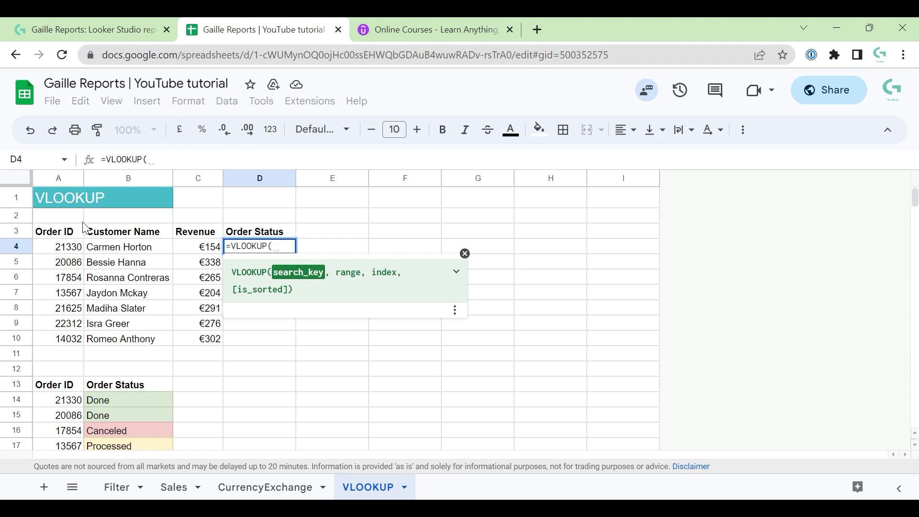
Step: Fill D4's VLOOKUP with key A4, range A13:B19, index 1 and exact match 0
left_click(75, 252)
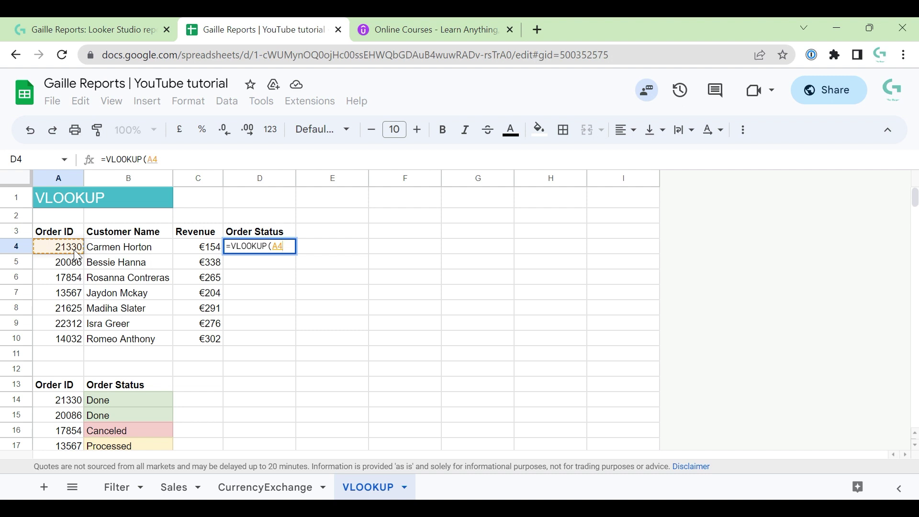
type(",")
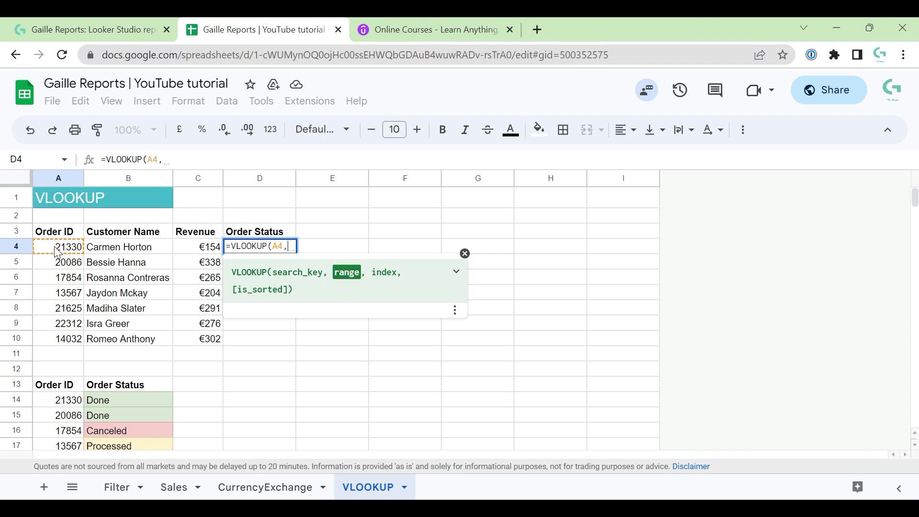
scroll(59, 254, "down", 2)
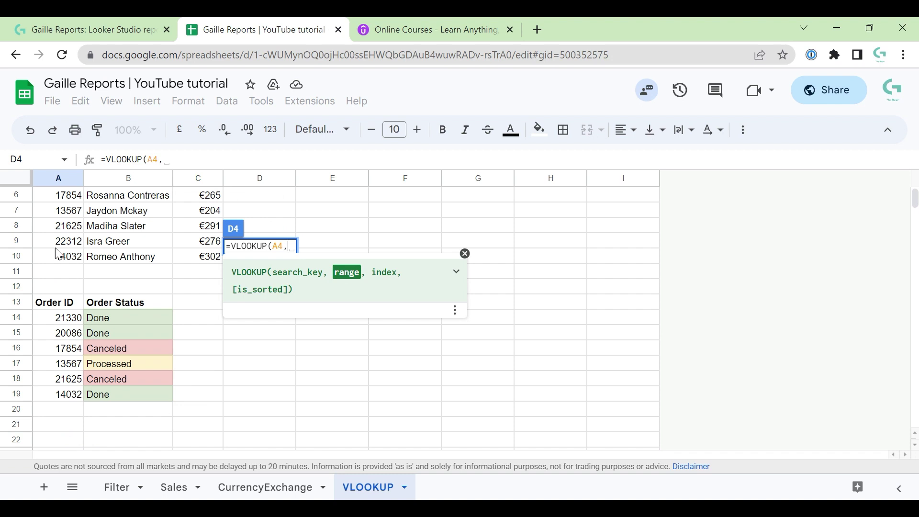
left_click_drag(64, 303, 124, 394)
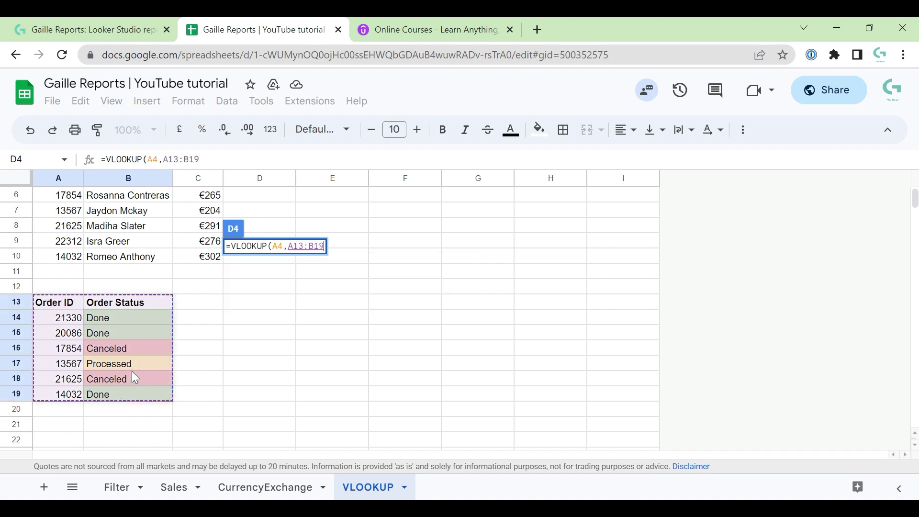
type(",")
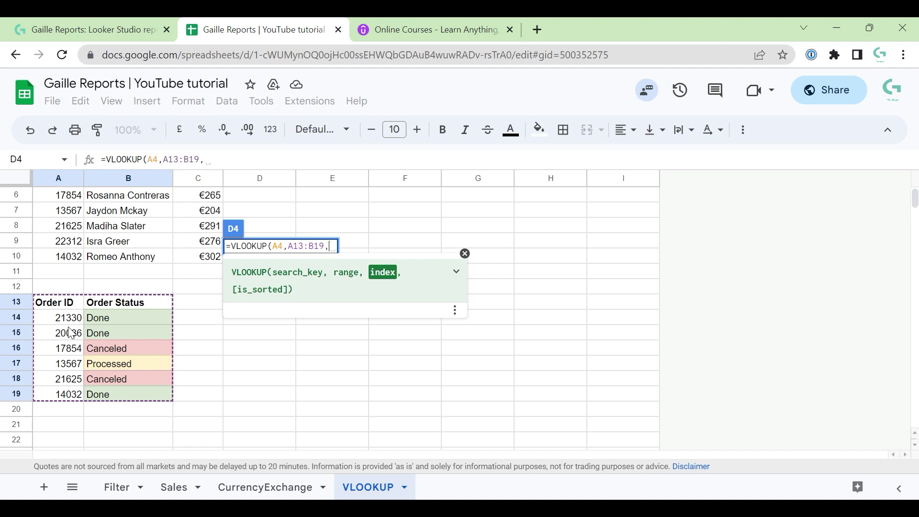
type("1")
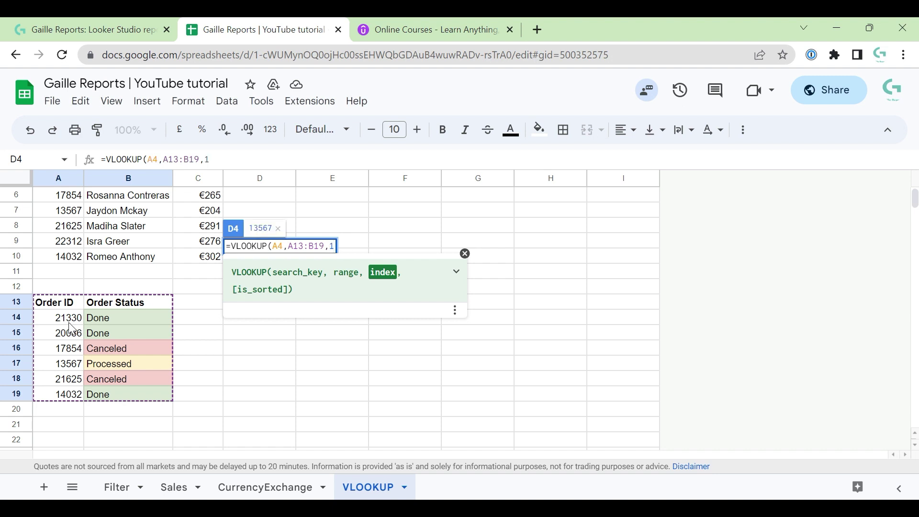
type(",")
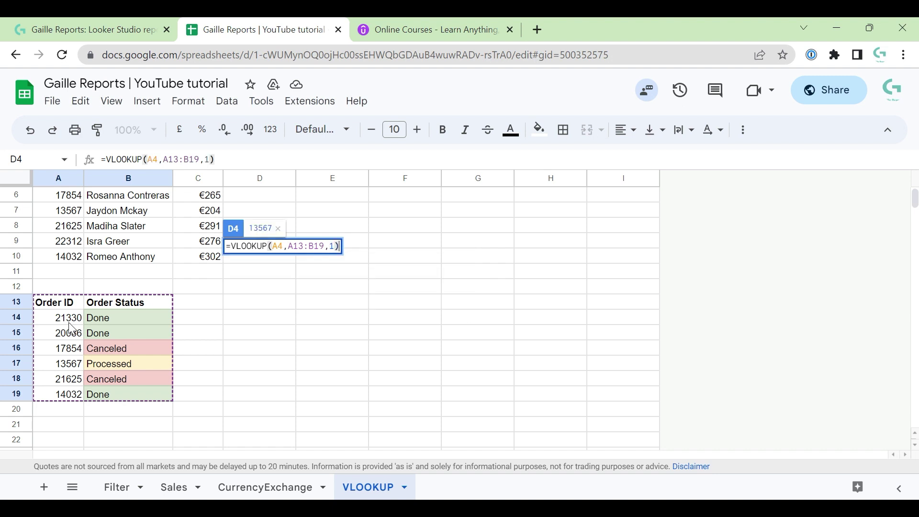
type("0)")
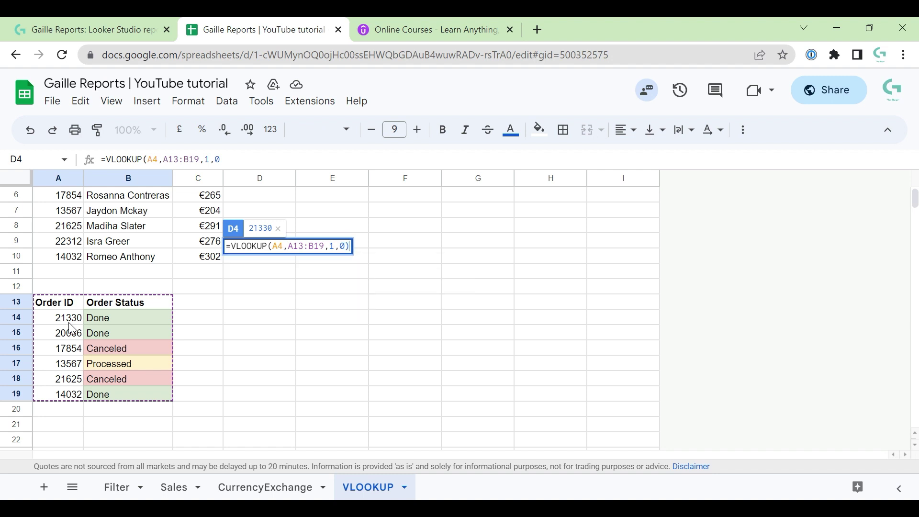
Step: Commit D4's formula and change its column index from 1 to 2 so it returns Done
key("Return")
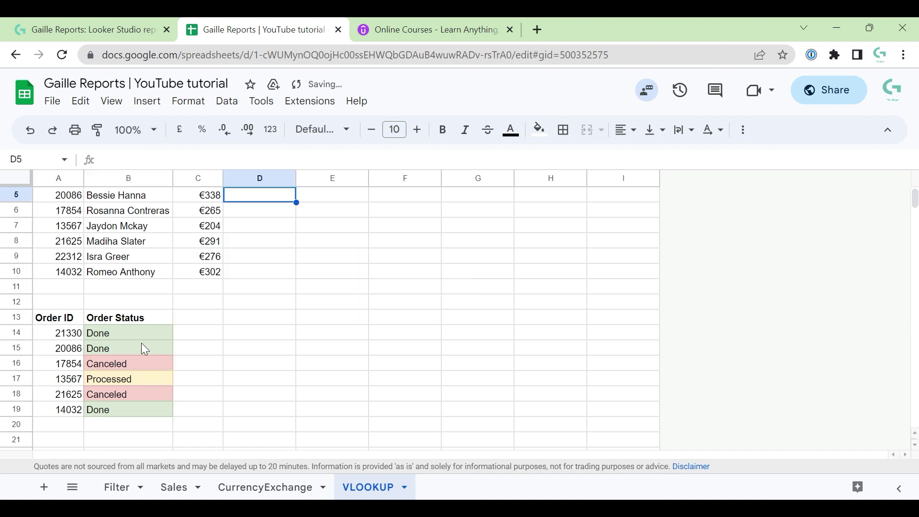
scroll(192, 326, "up", 3)
left_click(278, 248)
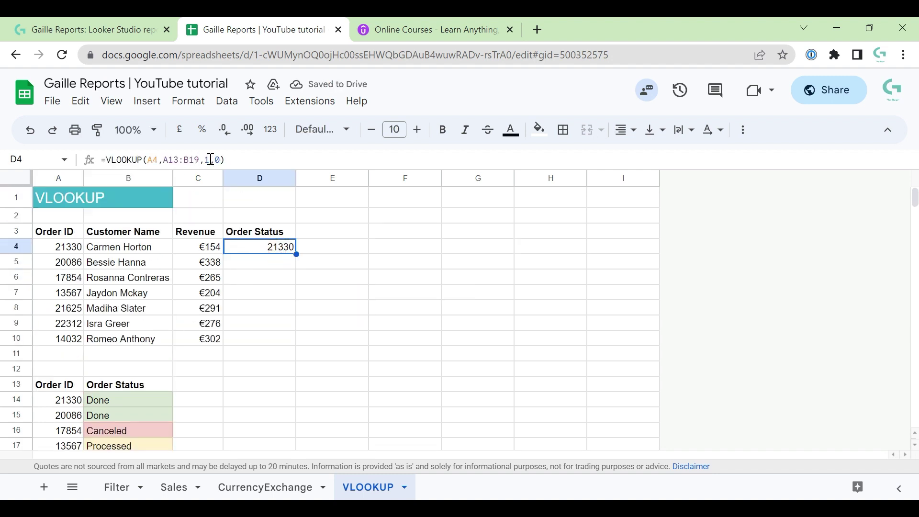
left_click(209, 160)
key("BackSpace")
type("2")
key("Return")
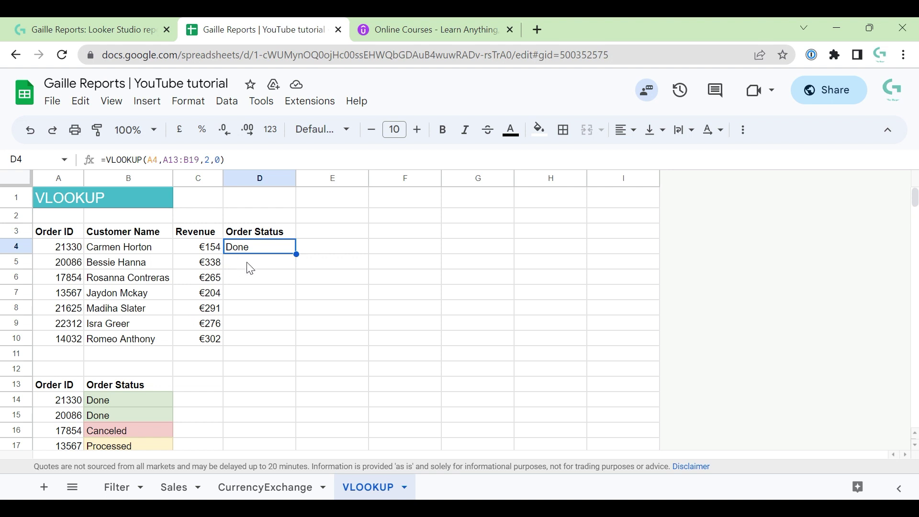
left_click_drag(249, 266, 259, 365)
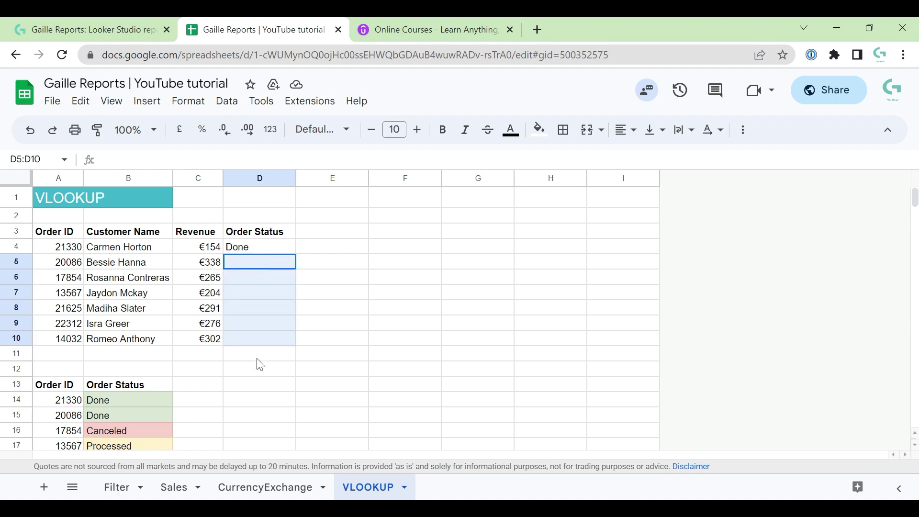
left_click(265, 251)
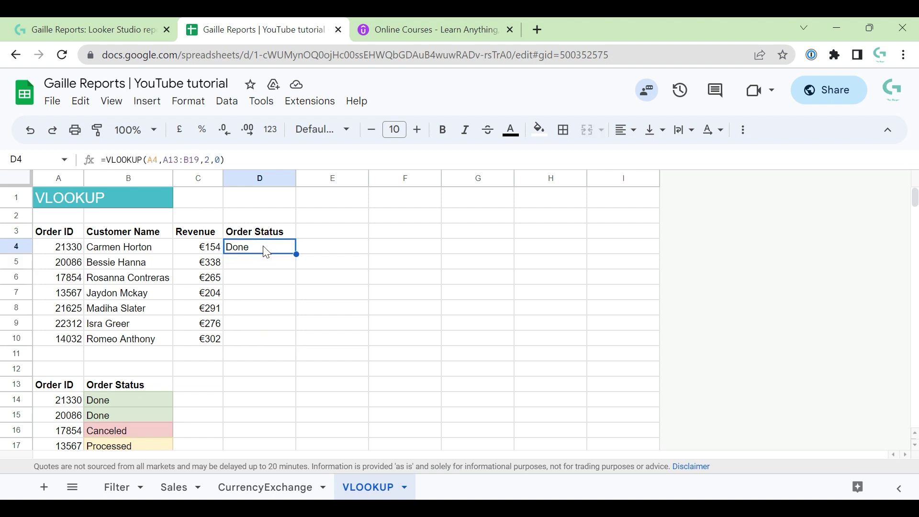
Step: Try adding $ signs and F4 locks to D4's references, then discard the edit
left_click(153, 160)
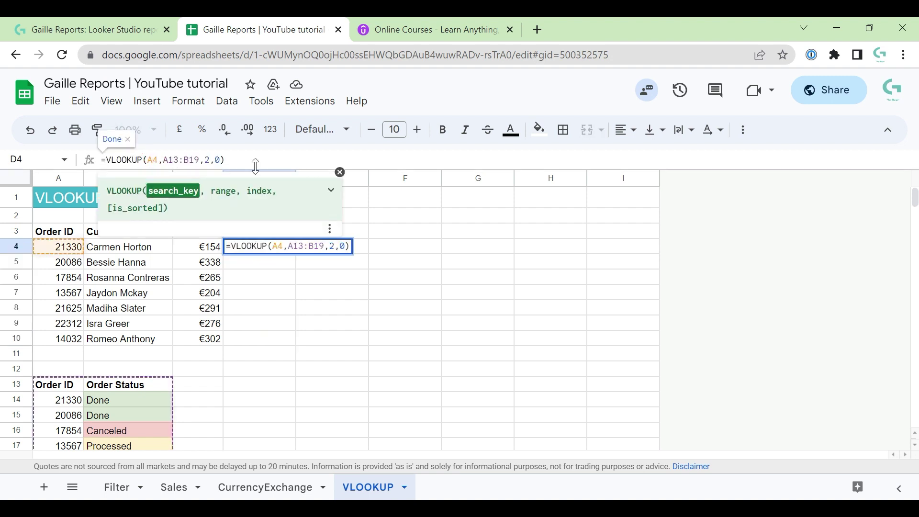
key("Left")
type("$")
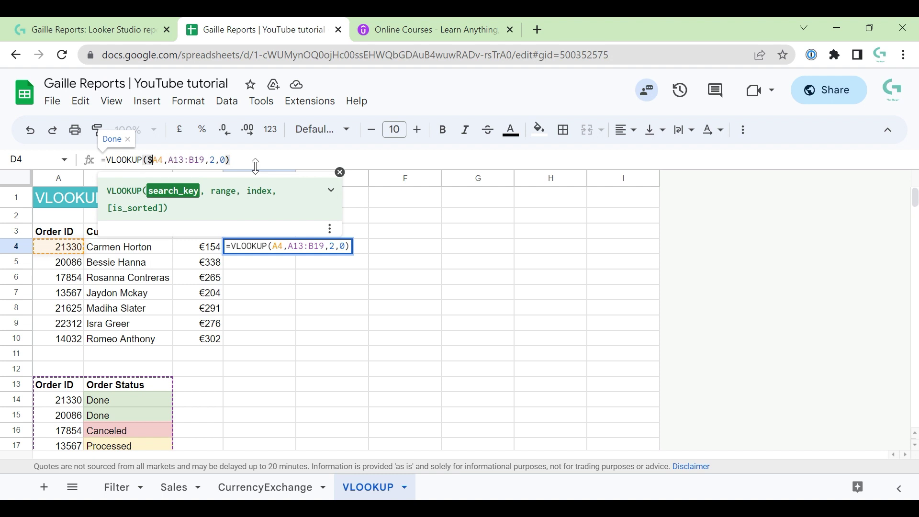
key("Right")
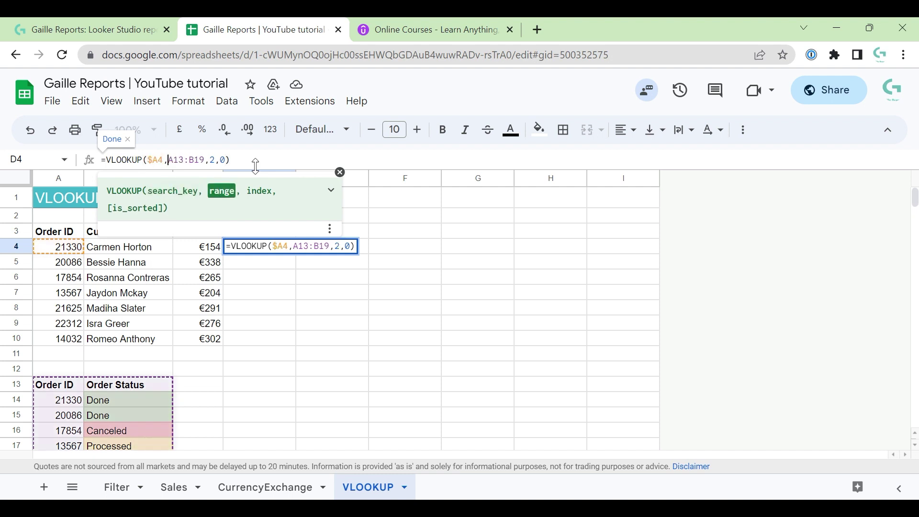
key("F4")
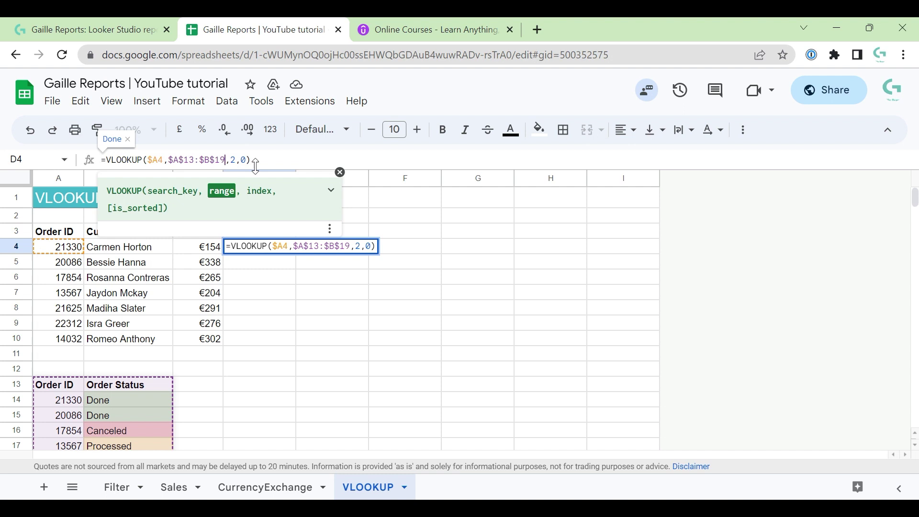
left_click_drag(173, 158, 225, 159)
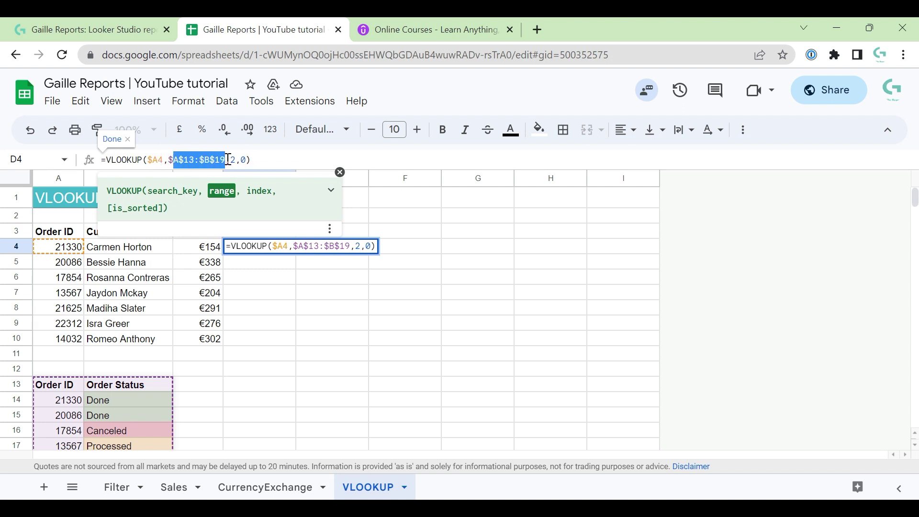
key("Escape")
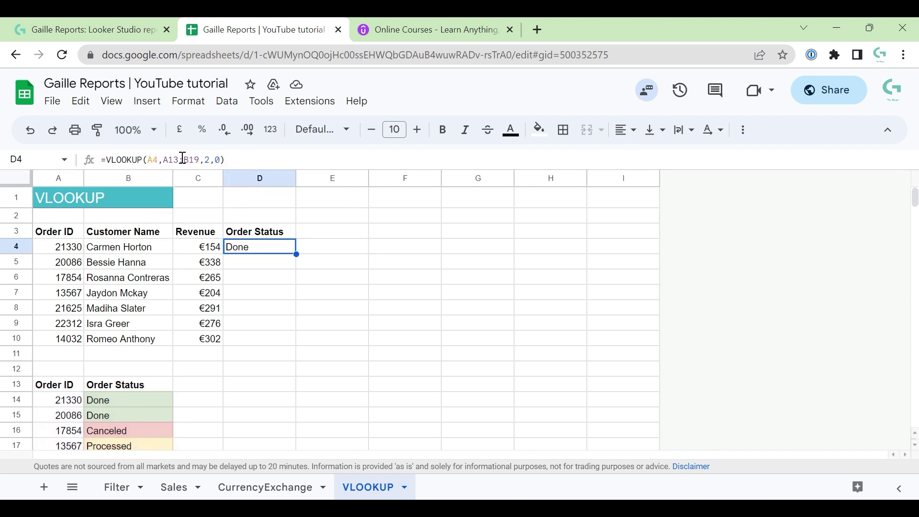
Step: Make D4 read =VLOOKUP($A4,$A$13:$B$19,2,0), still returning Done
left_click(181, 160)
key("F4")
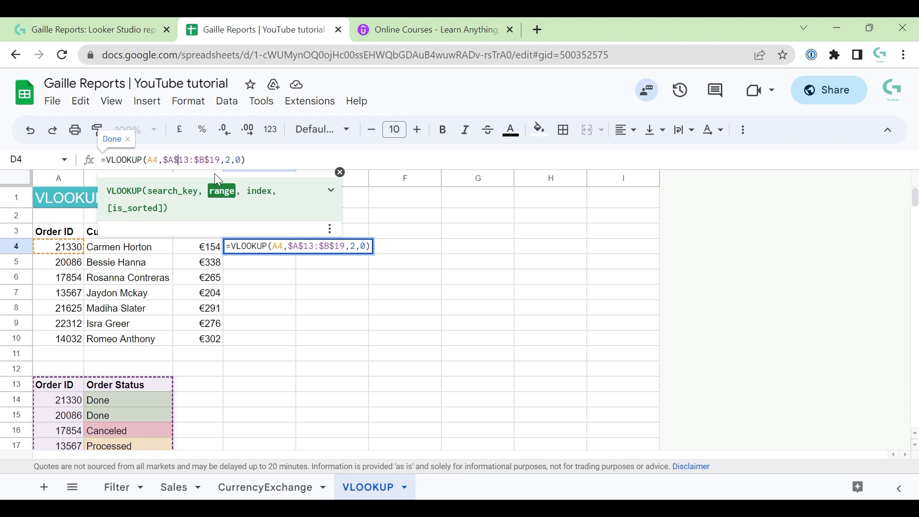
key("Left")
key("Left")
key("Left")
key("F4")
key("F4")
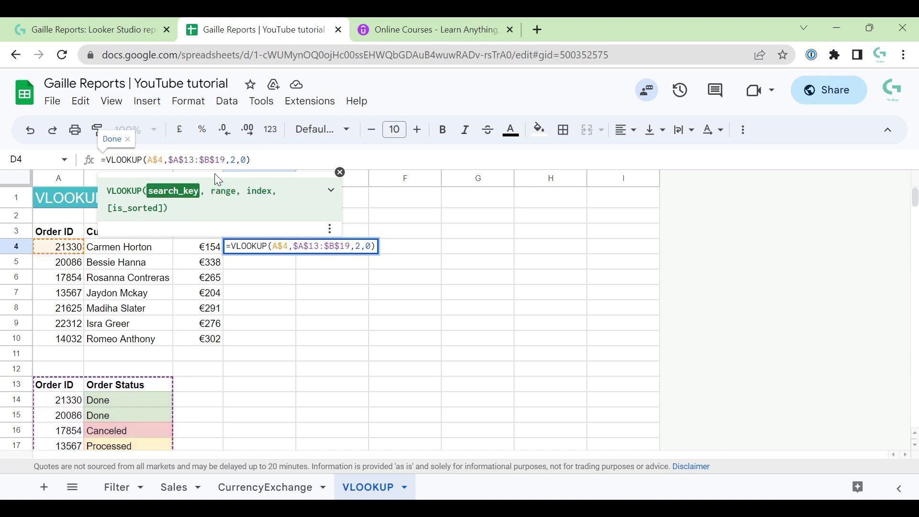
key("F4")
key("Return")
key("Escape")
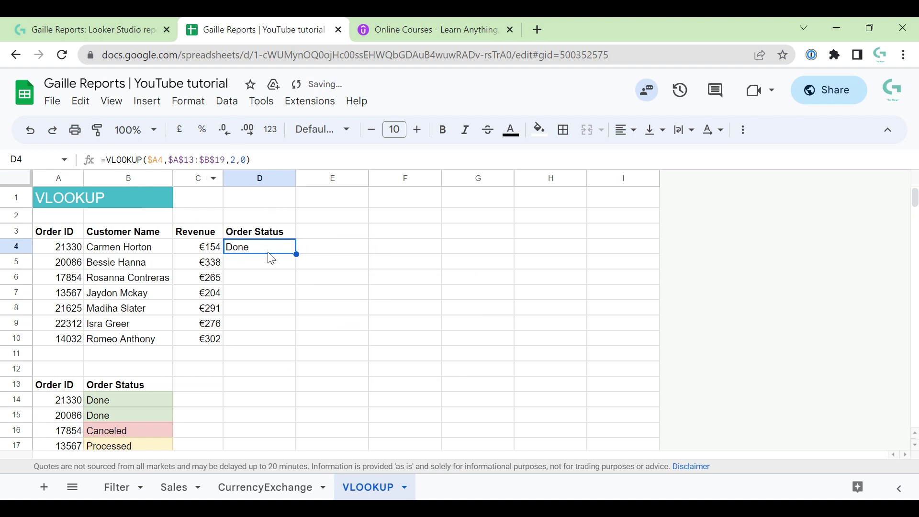
Step: Copy D4's lookup formula down into cells D5 through D10
key("ctrl+c")
key("Down")
key("ctrl+v")
key("Down")
key("ctrl+Down")
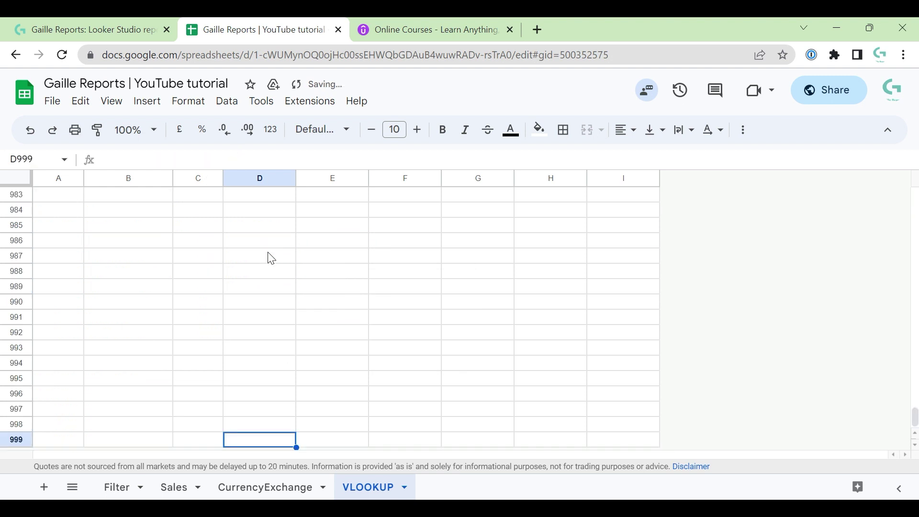
key("ctrl+Up")
key("ctrl+v")
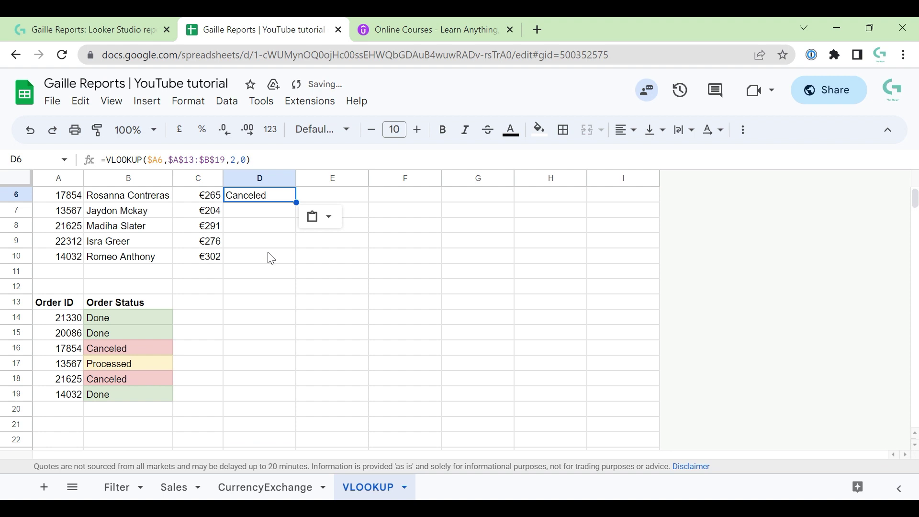
key("Down")
key("ctrl+v")
key("Down")
key("ctrl+v")
key("Down")
key("ctrl+v")
key("Down")
key("ctrl+v")
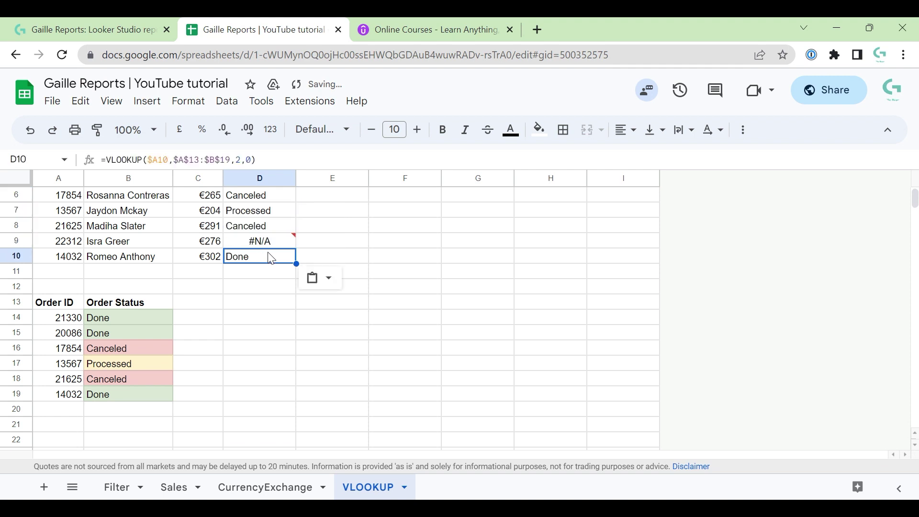
Step: Inspect D9, where order 22312 returns #N/A
scroll(277, 263, "up", 2)
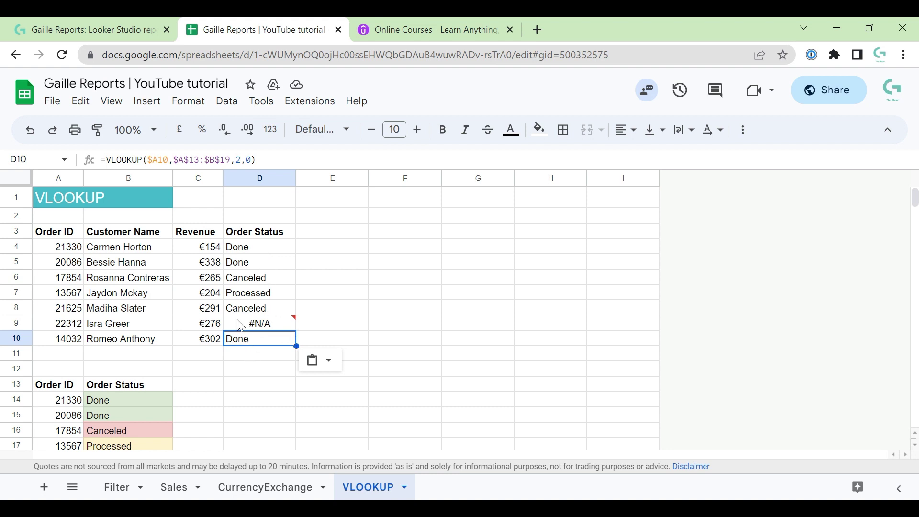
key("ctrl+v")
mouse_move(283, 323)
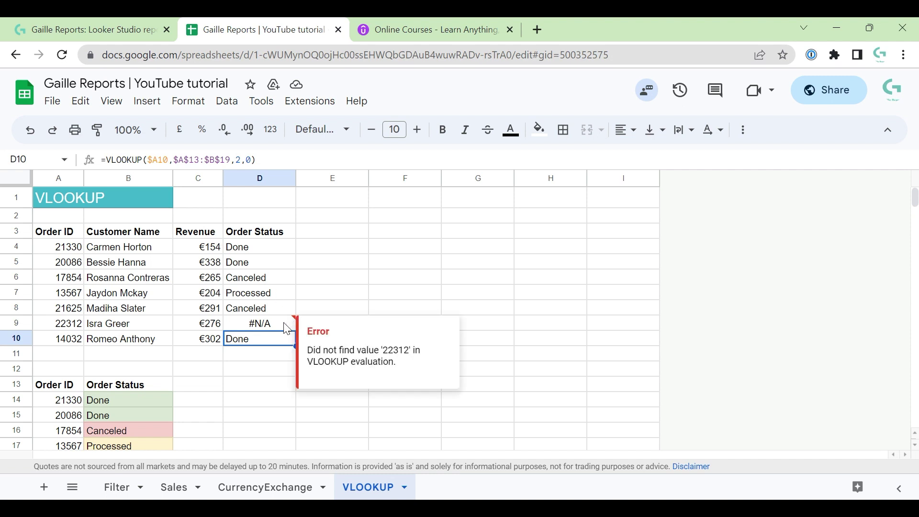
scroll(187, 404, "down", 2)
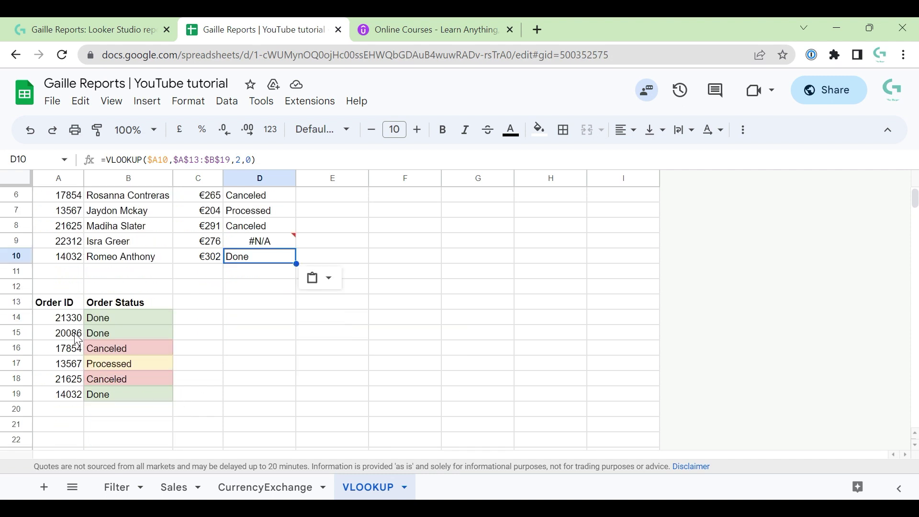
scroll(77, 339, "up", 2)
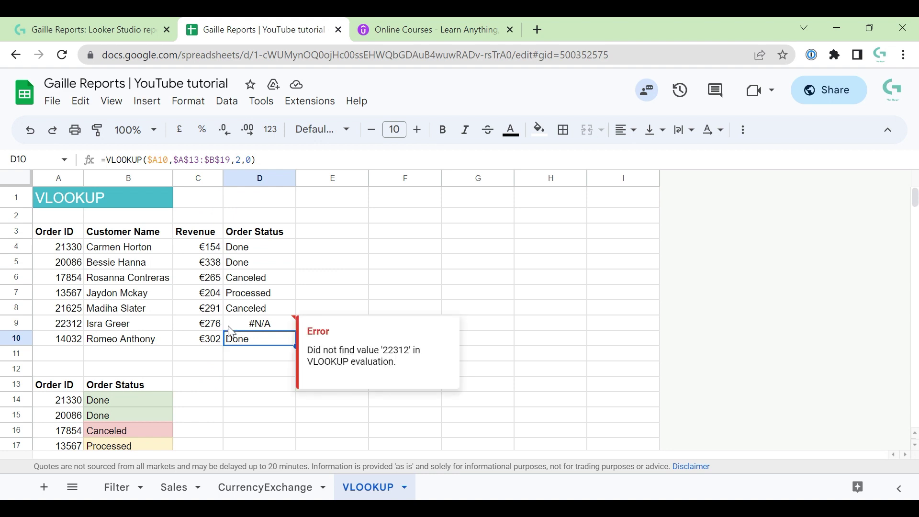
left_click(258, 327)
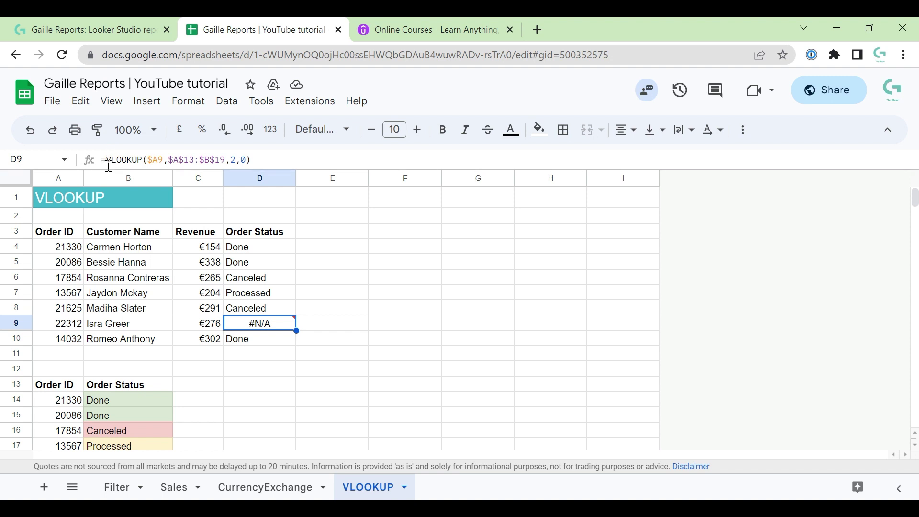
Step: Change D9 to =IFERROR(VLOOKUP($A9,$A$13:$B$19,2,0),"Not found")
left_click(106, 160)
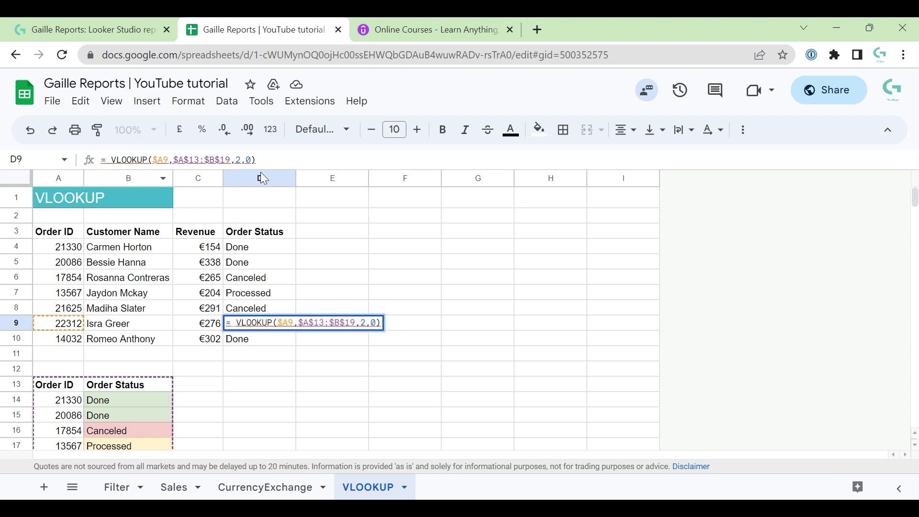
type("I")
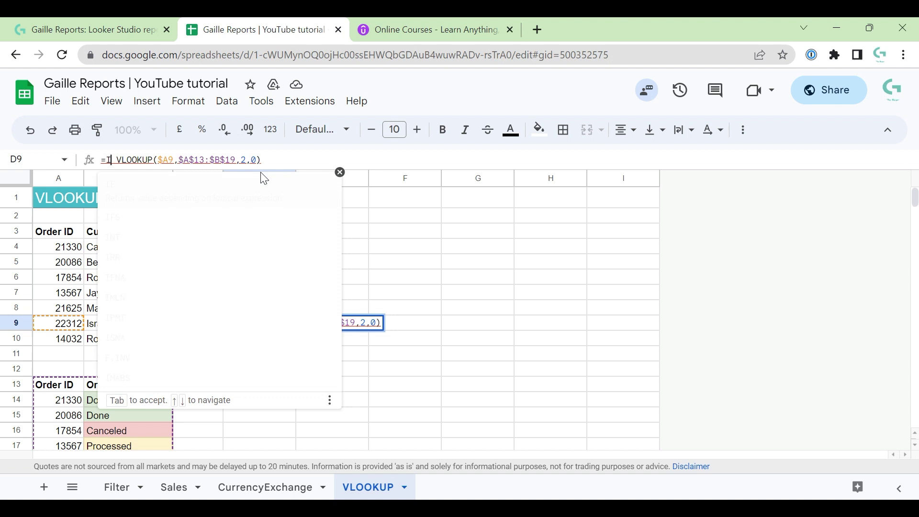
type("FE")
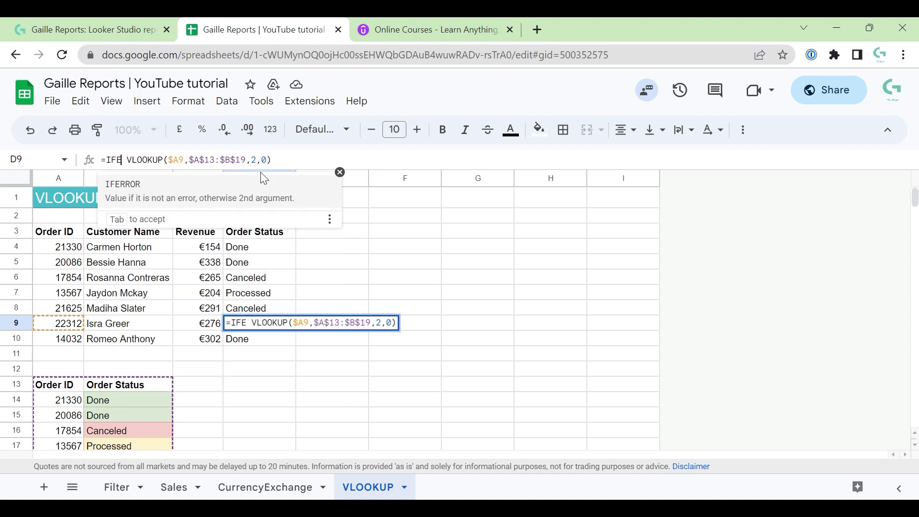
type("RROR")
key("Tab")
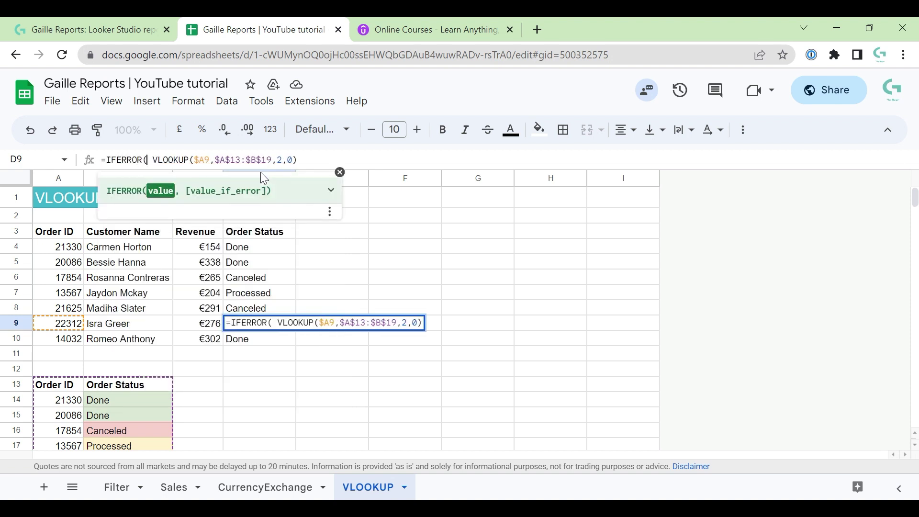
type(")")
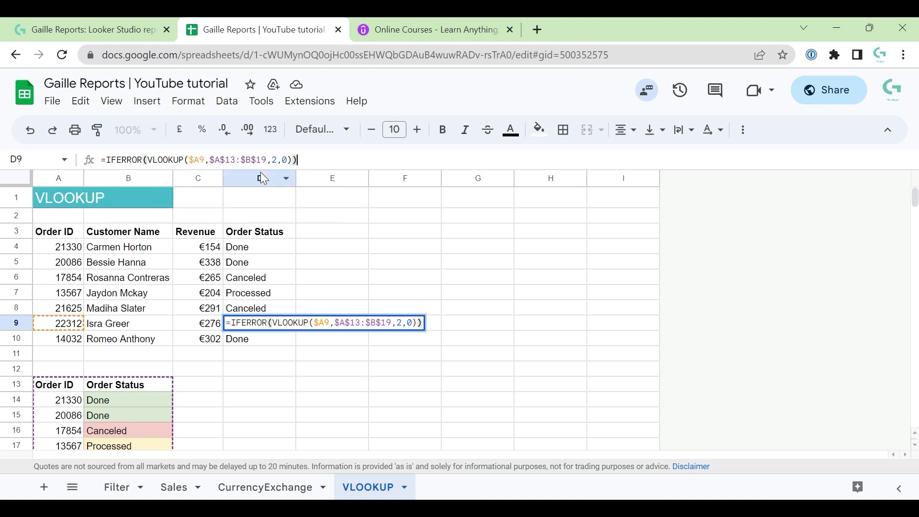
key("Return")
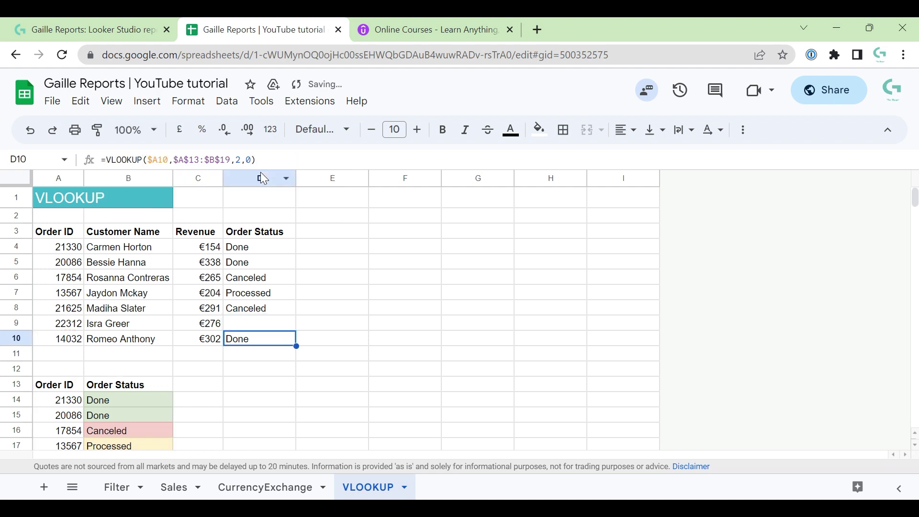
key("Up")
left_click(293, 160)
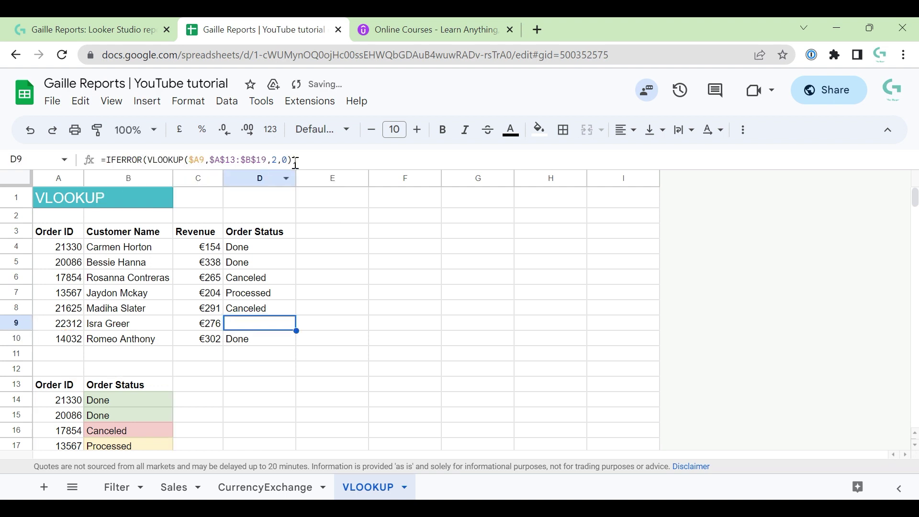
type(",")
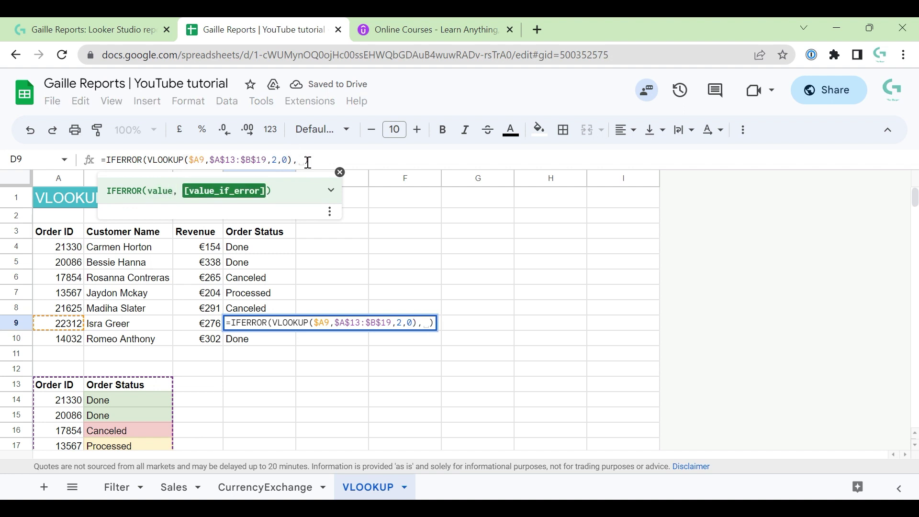
type("\"N")
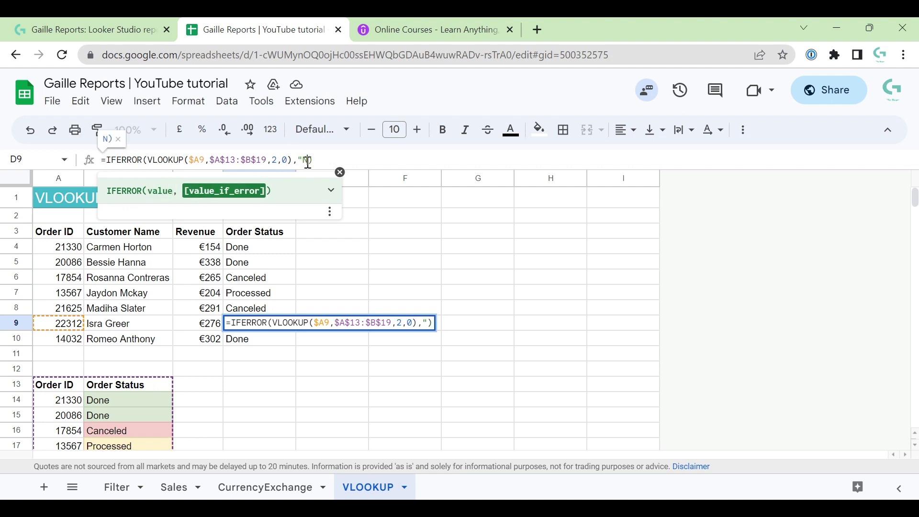
type("ot found\"")
key("Return")
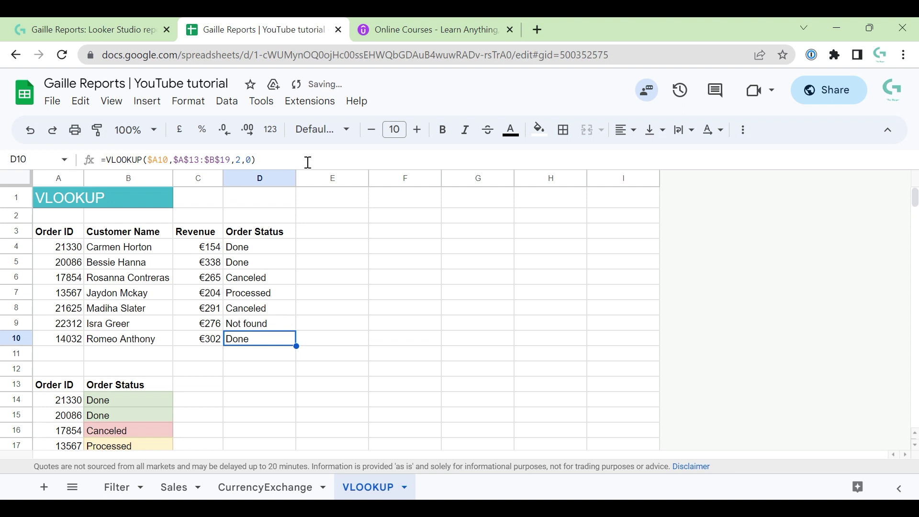
Step: Copy D9's IFERROR formula into D8, D5 and D10
key("Up")
key("ctrl+c")
key("Up")
key("ctrl+v")
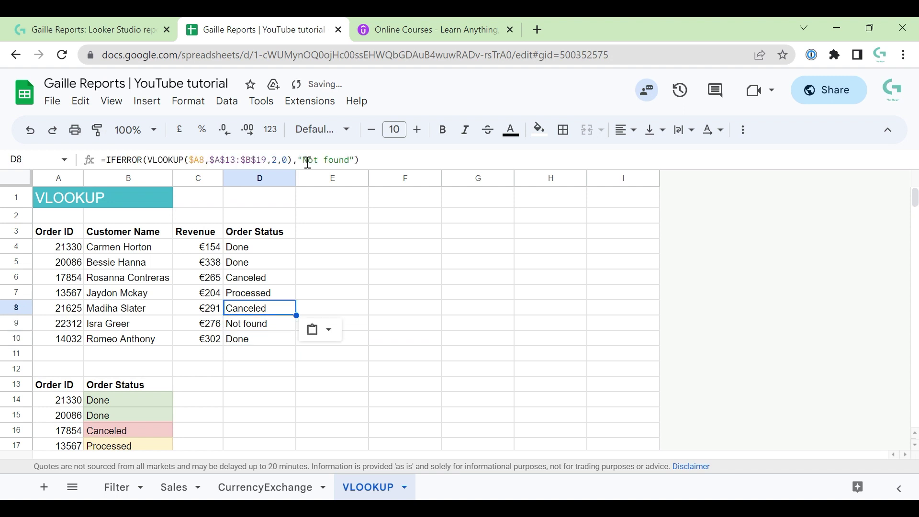
key("Up")
key("Up")
Step: Check the Order Status formulas from D4 down to D10
key("Up")
key("ctrl+v")
key("Down")
key("Down")
key("Down")
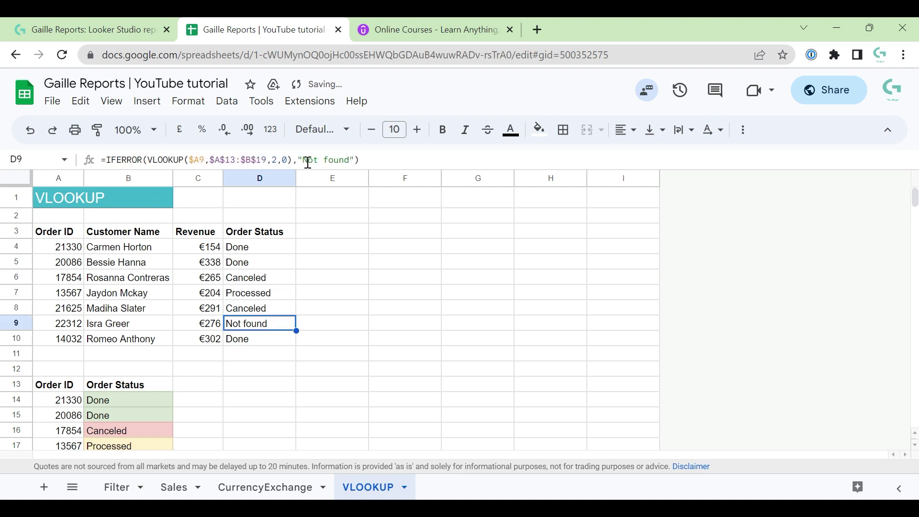
key("Down")
key("ctrl+v")
key("Up")
key("Up")
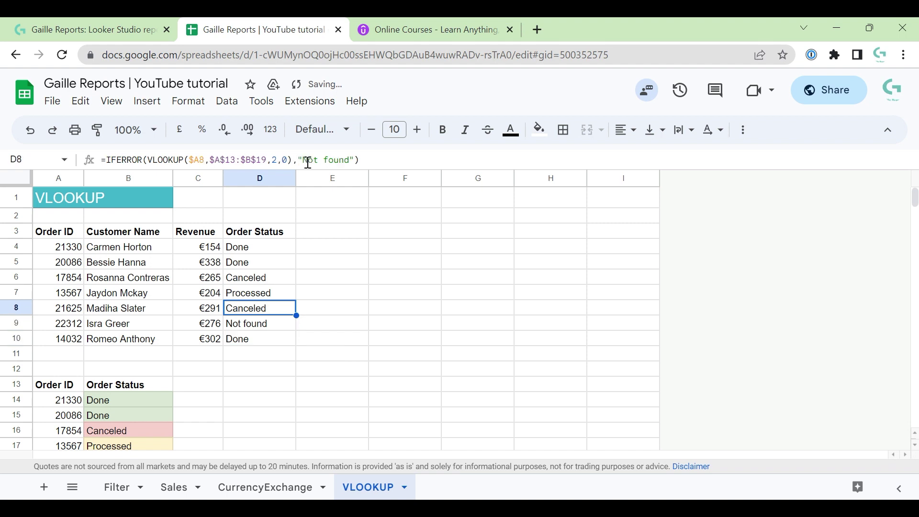
key("Up")
key("Up")
key("Up")
key("Down")
key("Down")
key("Down")
key("Down")
key("Down")
key("Down")
key("Up")
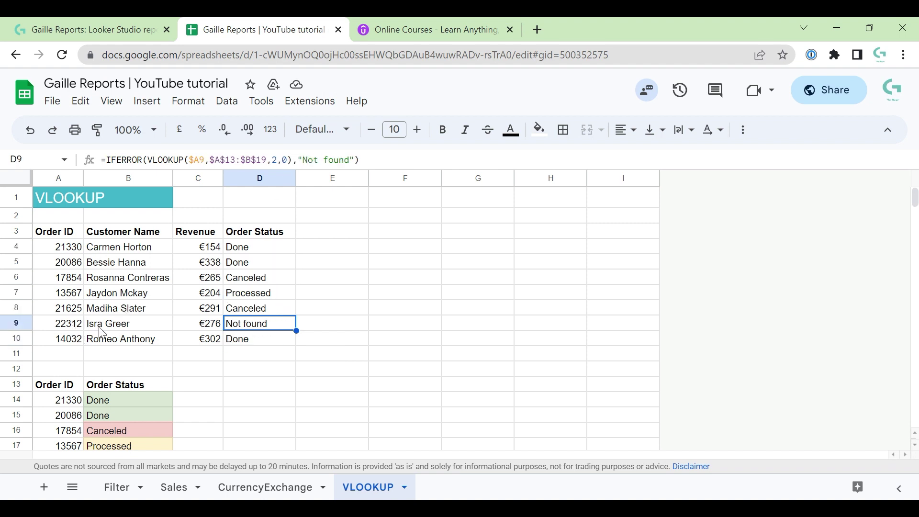
scroll(208, 330, "down", 1)
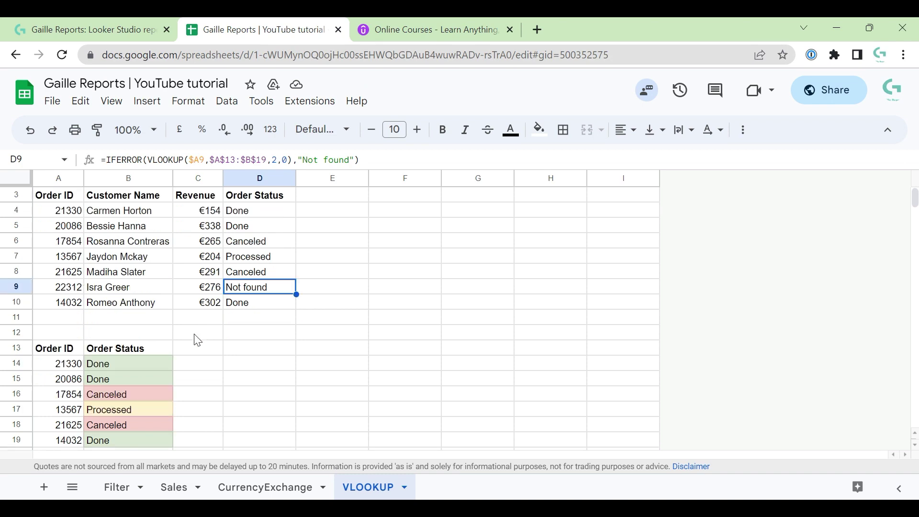
scroll(197, 338, "down", 1)
scroll(156, 394, "up", 2)
scroll(238, 311, "up", 1)
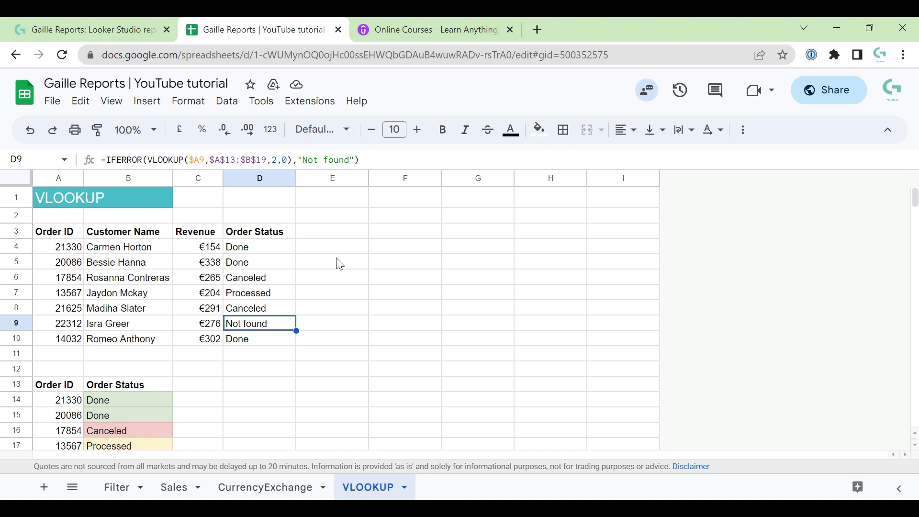
left_click(60, 200)
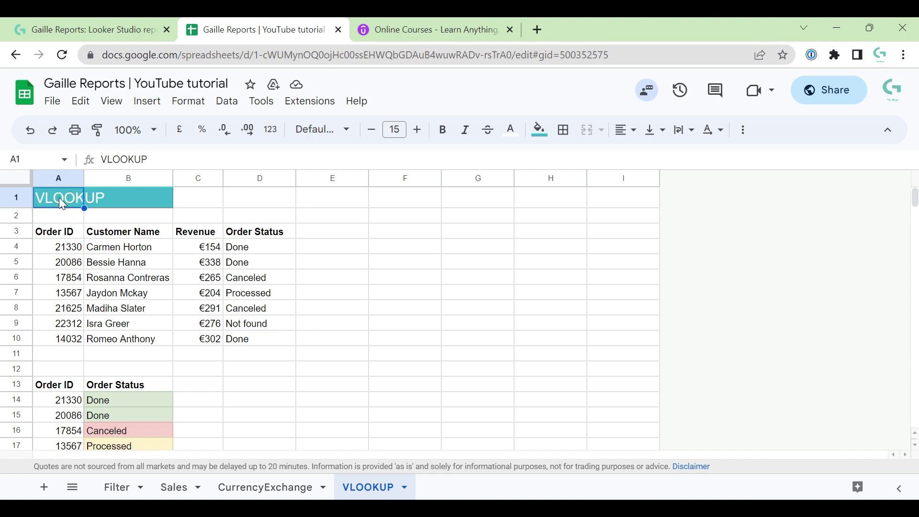
left_click(250, 253)
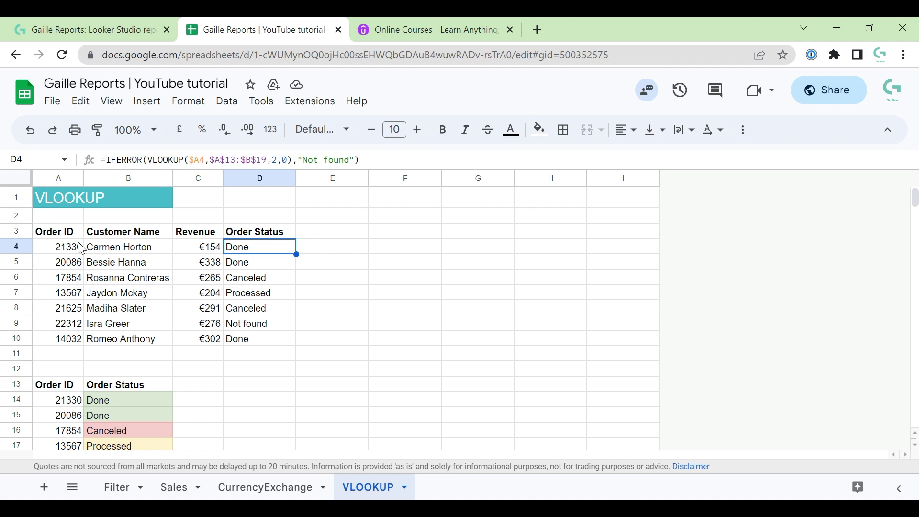
left_click(384, 19)
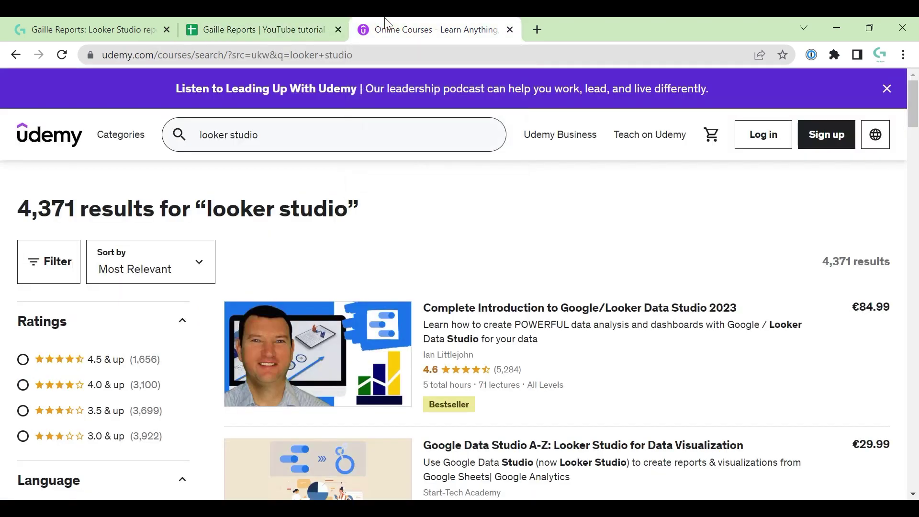
left_click(298, 132)
scroll(678, 273, "down", 4)
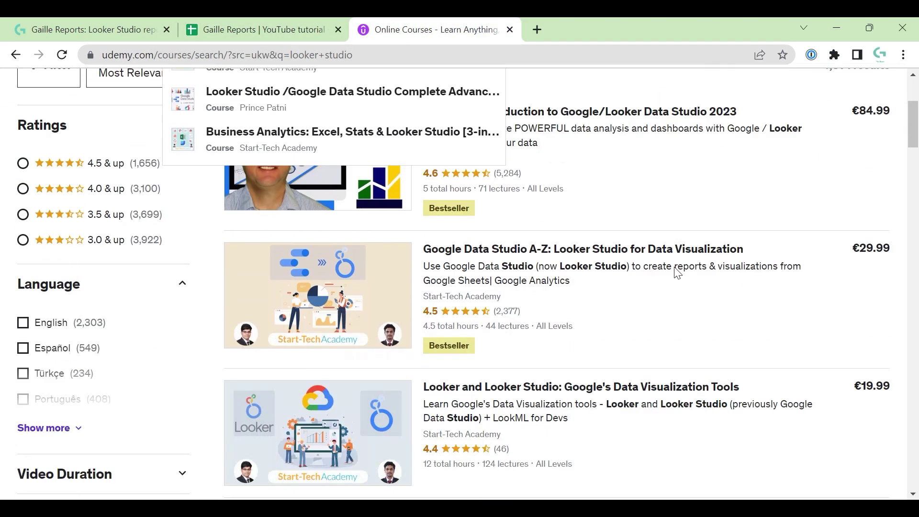
scroll(678, 271, "down", 4)
scroll(675, 274, "down", 4)
scroll(669, 282, "down", 4)
scroll(669, 285, "down", 1)
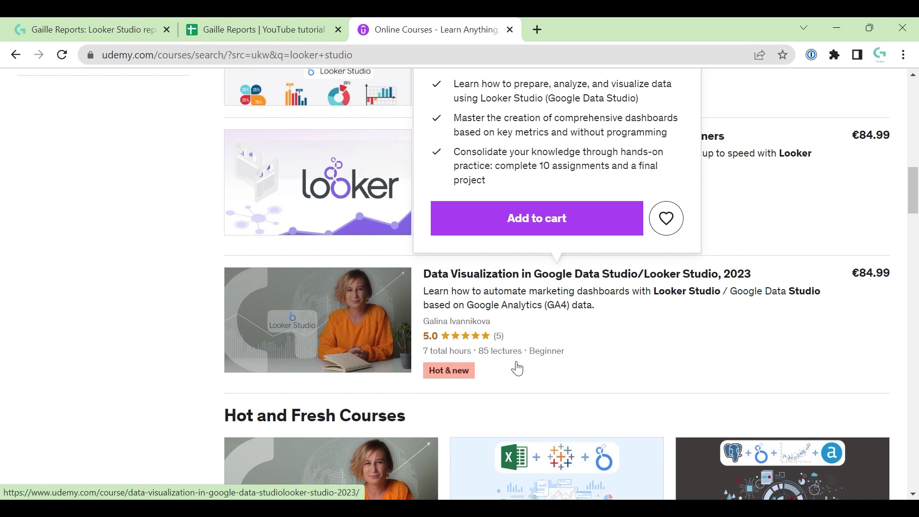
left_click(269, 26)
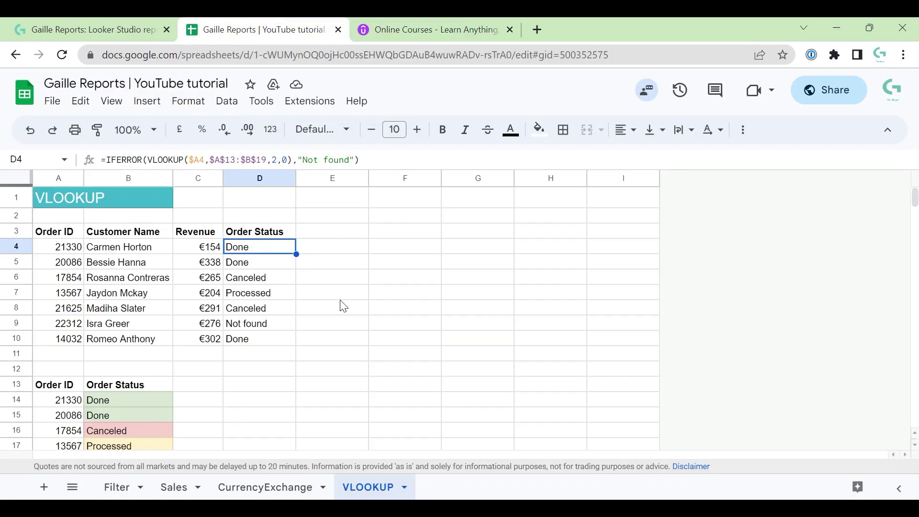